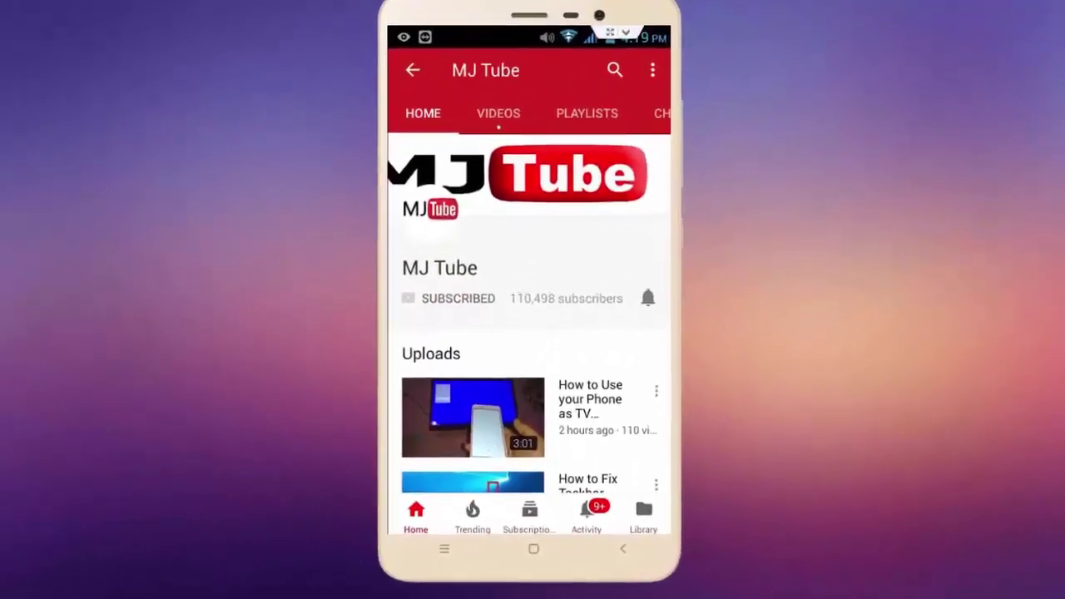
# Step: Set the subscribed channel's bell to receive all notifications
pyautogui.click(647, 298)
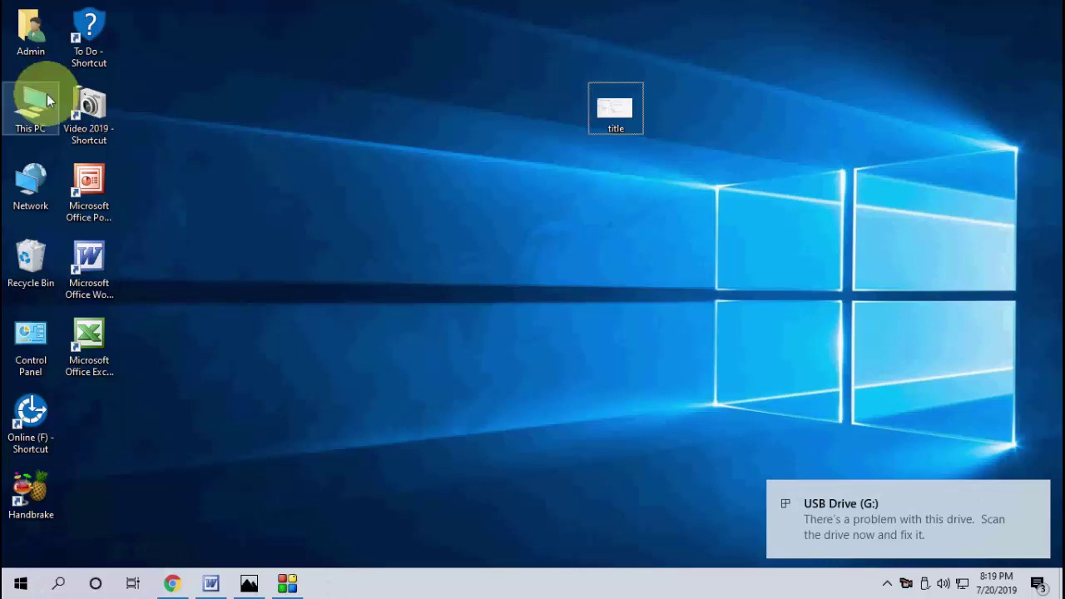
# Step: Check and repair USB Drive (G:) from its Properties Tools tab, then dismiss the no-errors result
pyautogui.press('super+e')
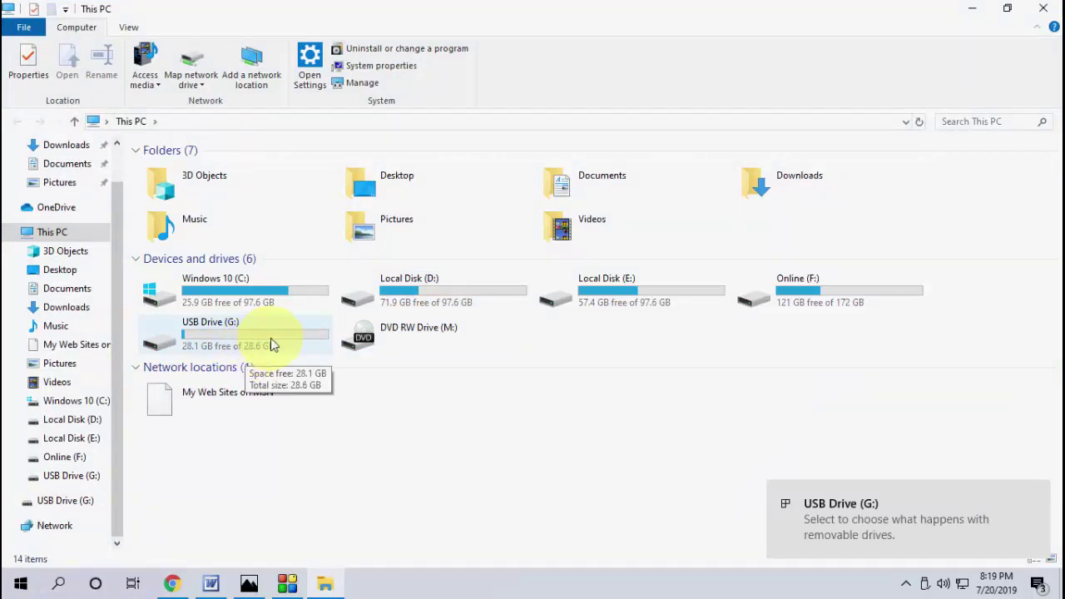
pyautogui.rightClick(270, 339)
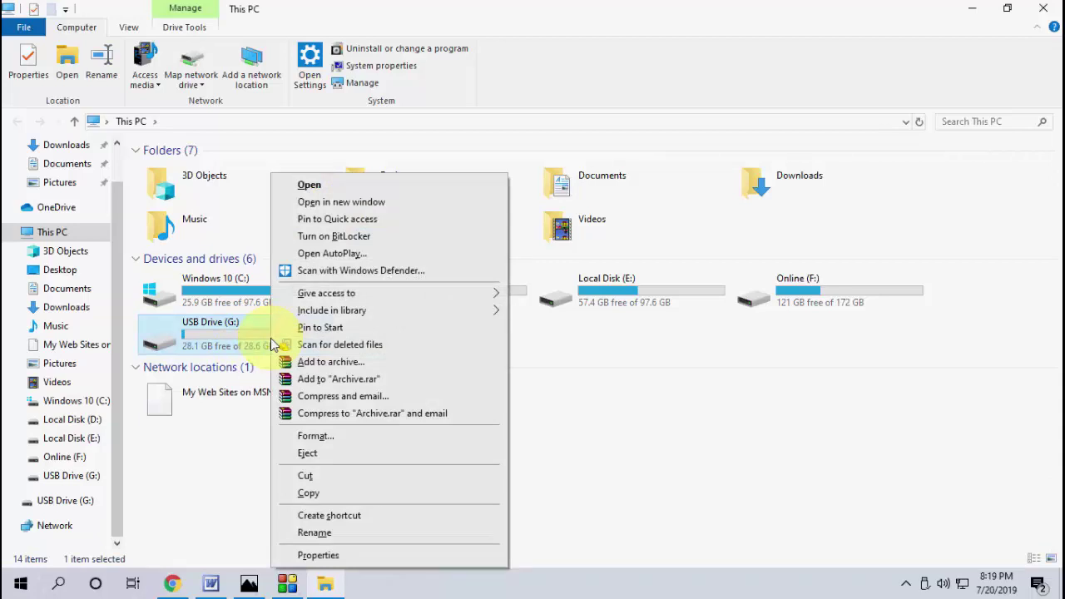
pyautogui.click(348, 563)
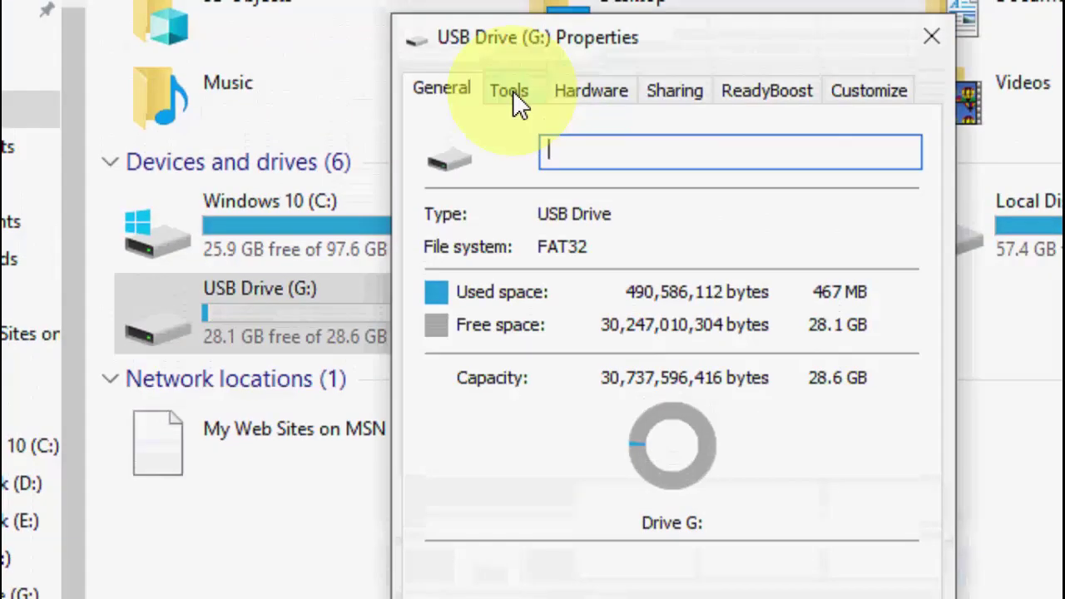
pyautogui.click(511, 60)
pyautogui.click(836, 271)
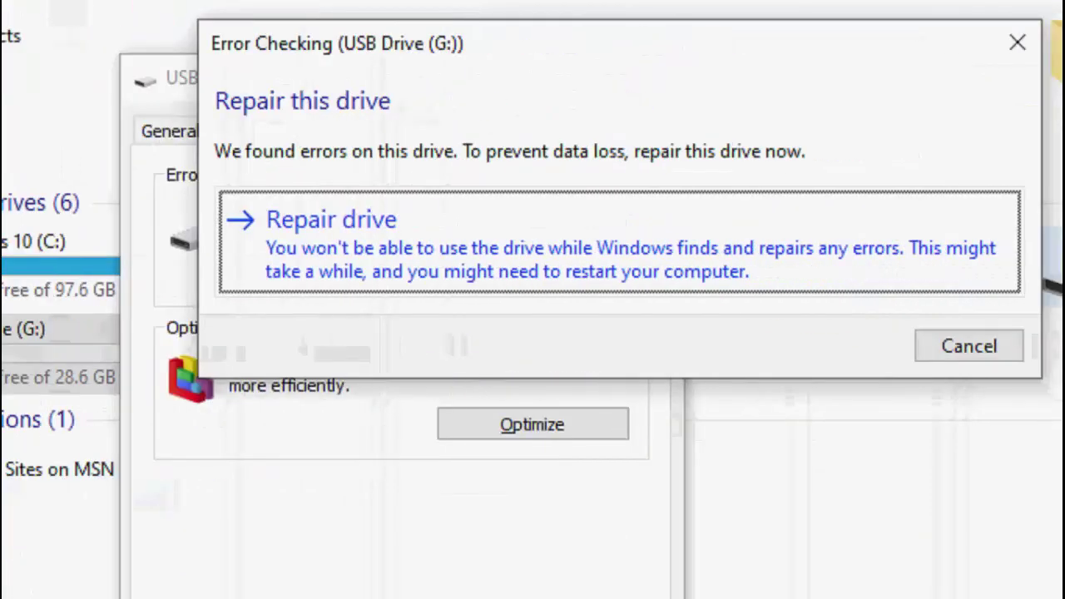
pyautogui.click(406, 248)
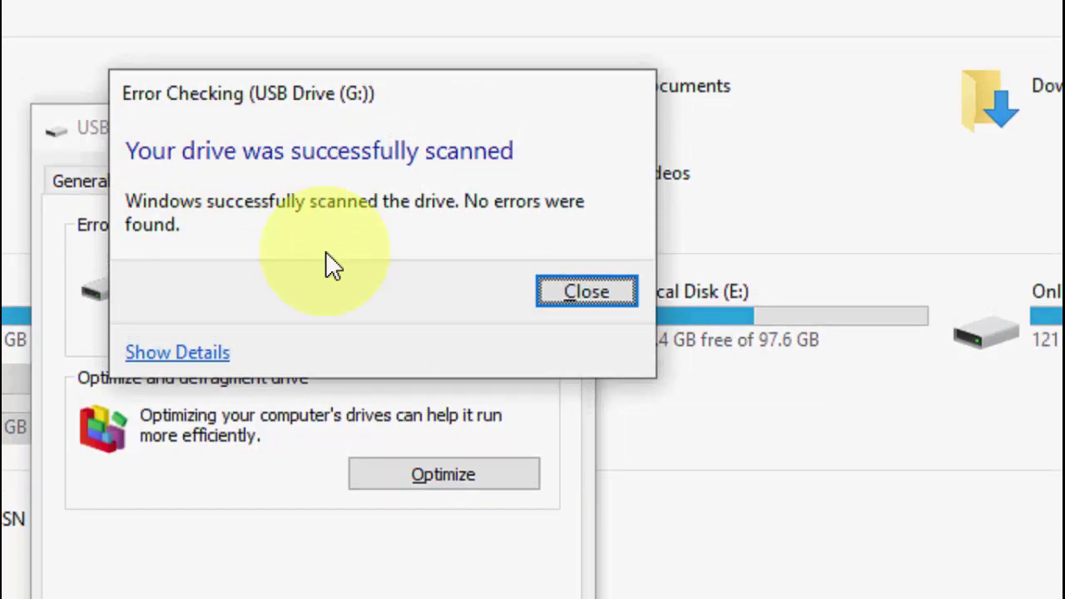
pyautogui.click(583, 293)
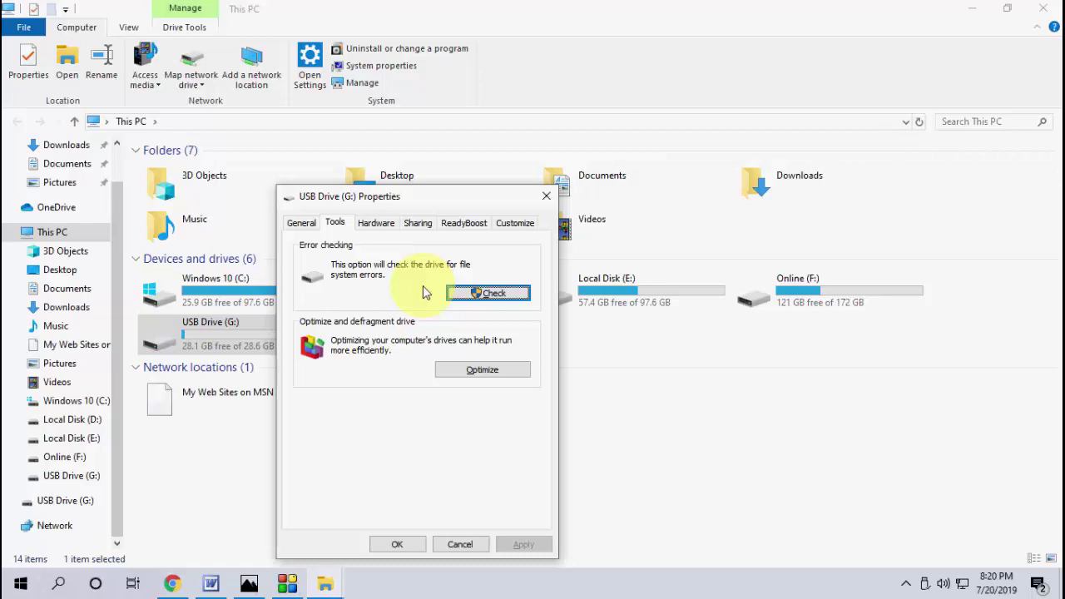
# Step: Close the USB drive properties, then go into C:\Windows and select the System32 folder
pyautogui.click(547, 198)
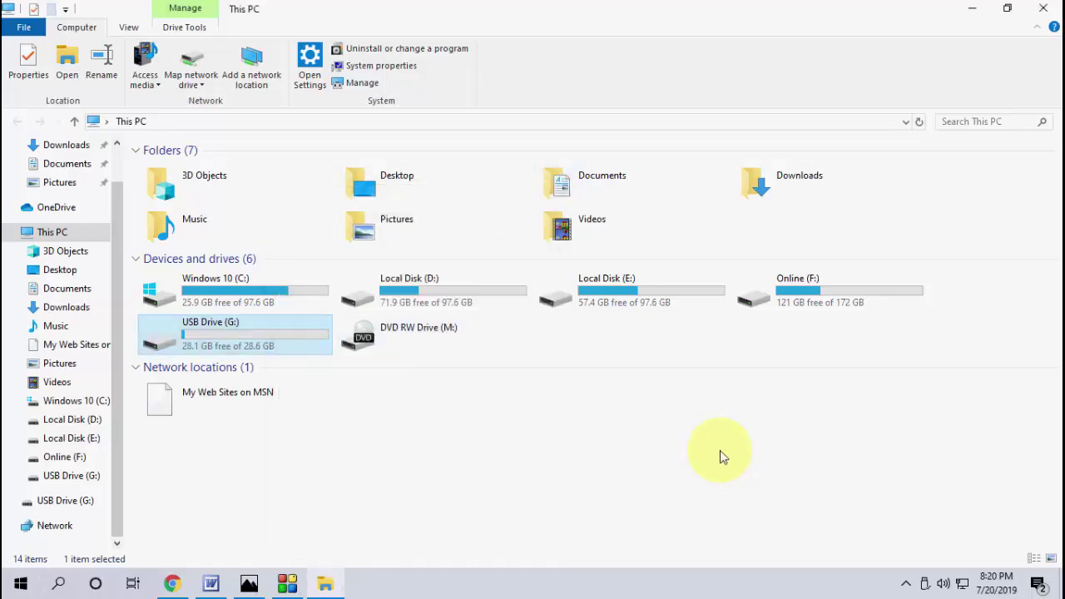
pyautogui.click(441, 455)
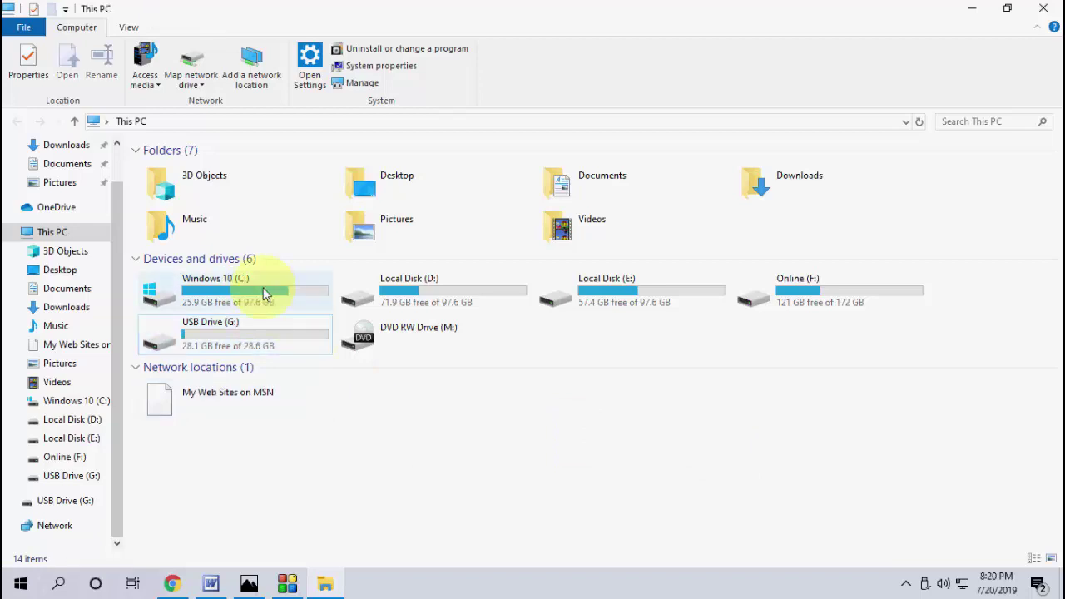
pyautogui.doubleClick(265, 293)
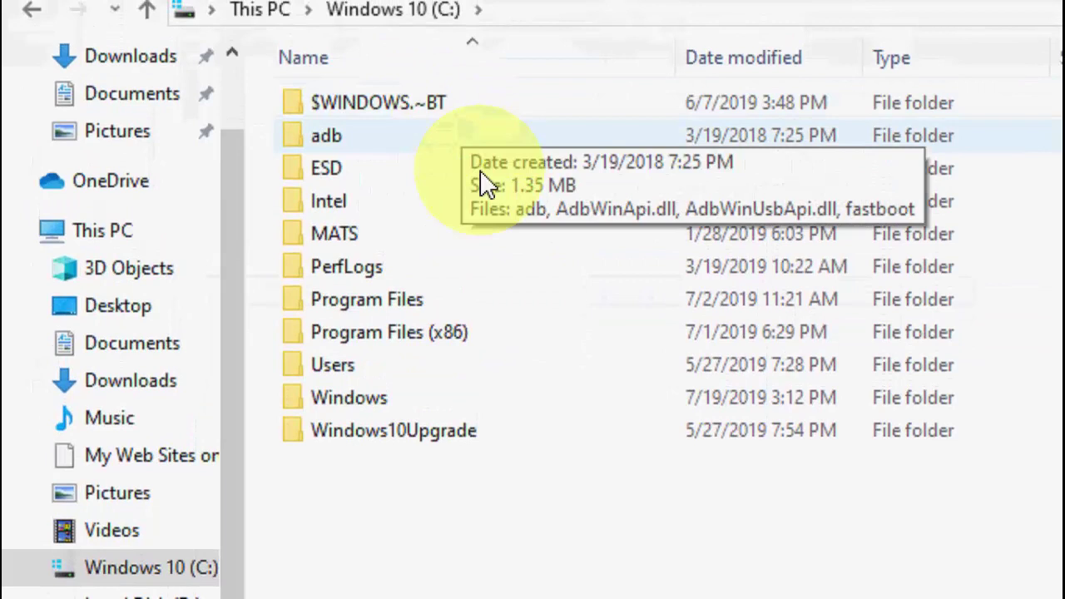
pyautogui.click(508, 278)
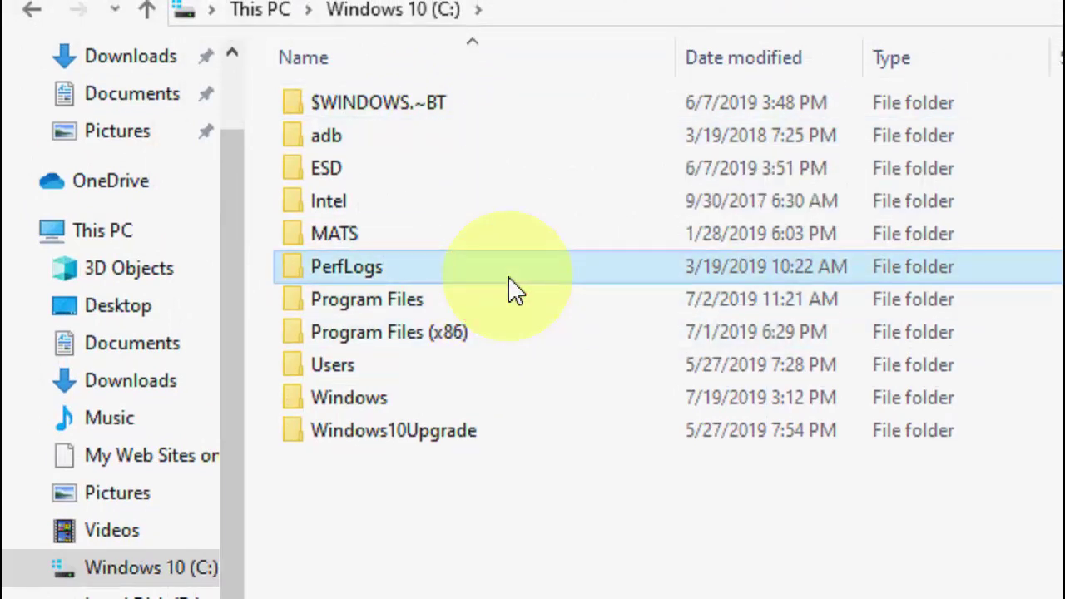
pyautogui.press('w')
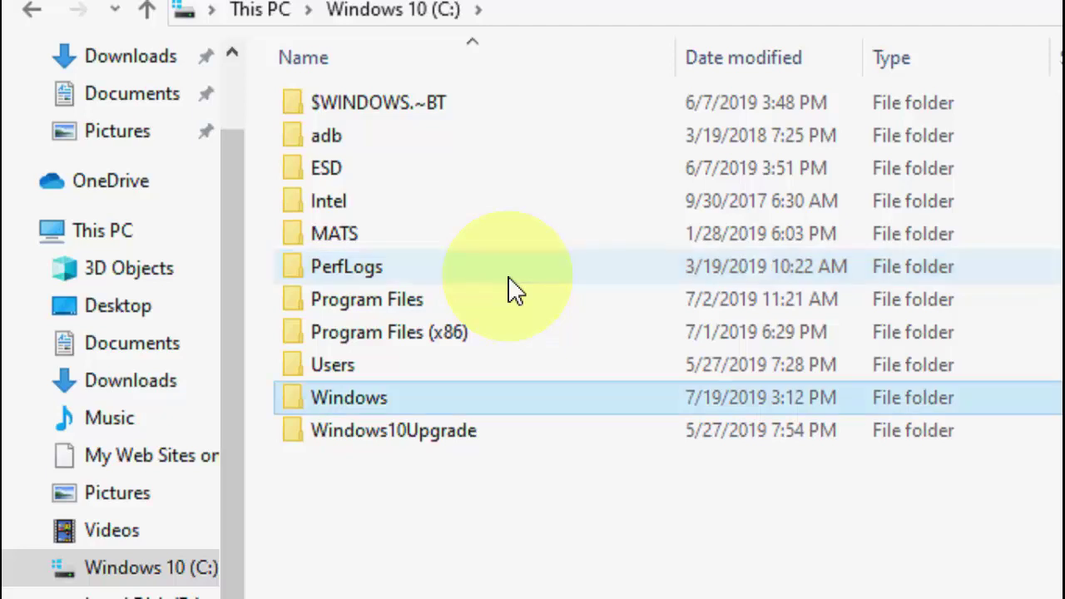
pyautogui.doubleClick(516, 398)
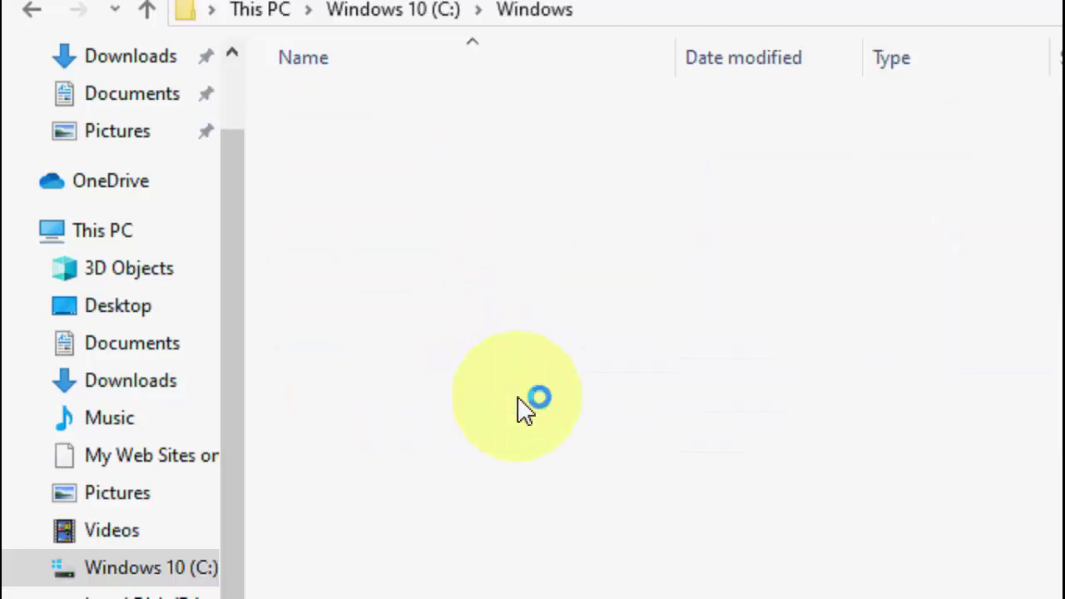
pyautogui.click(433, 332)
pyautogui.write('sys')
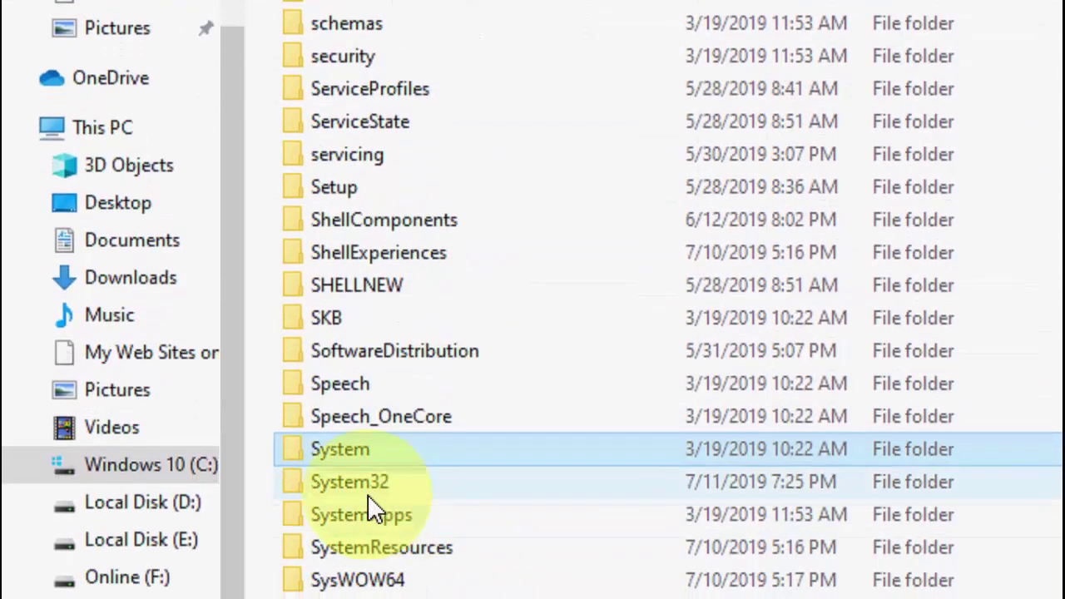
pyautogui.click(368, 470)
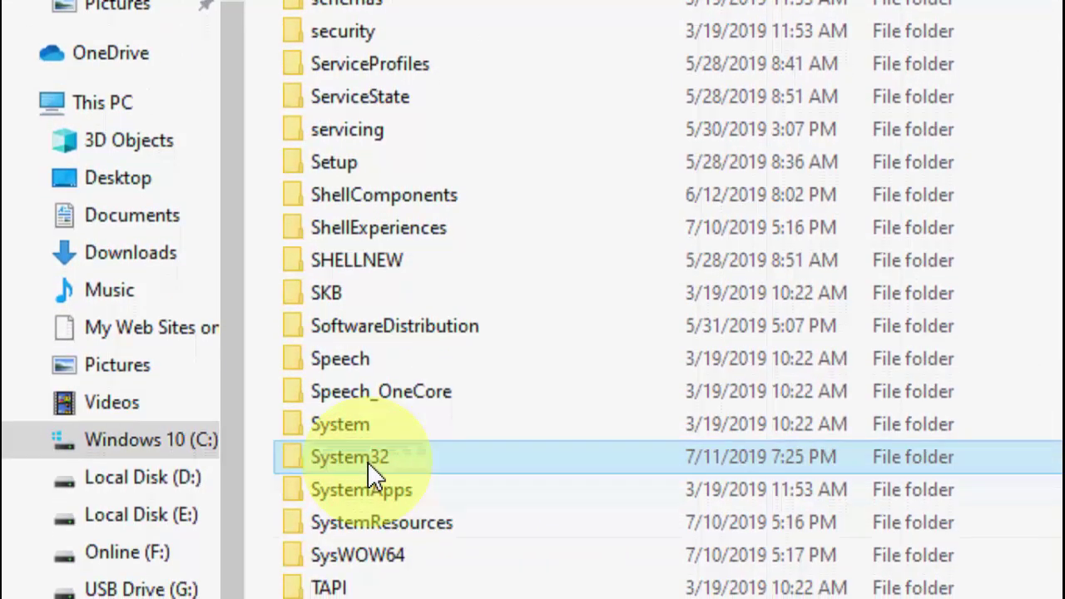
# Step: Open System32, search for rdpclip and run it as administrator
pyautogui.doubleClick(368, 457)
pyautogui.click(910, 171)
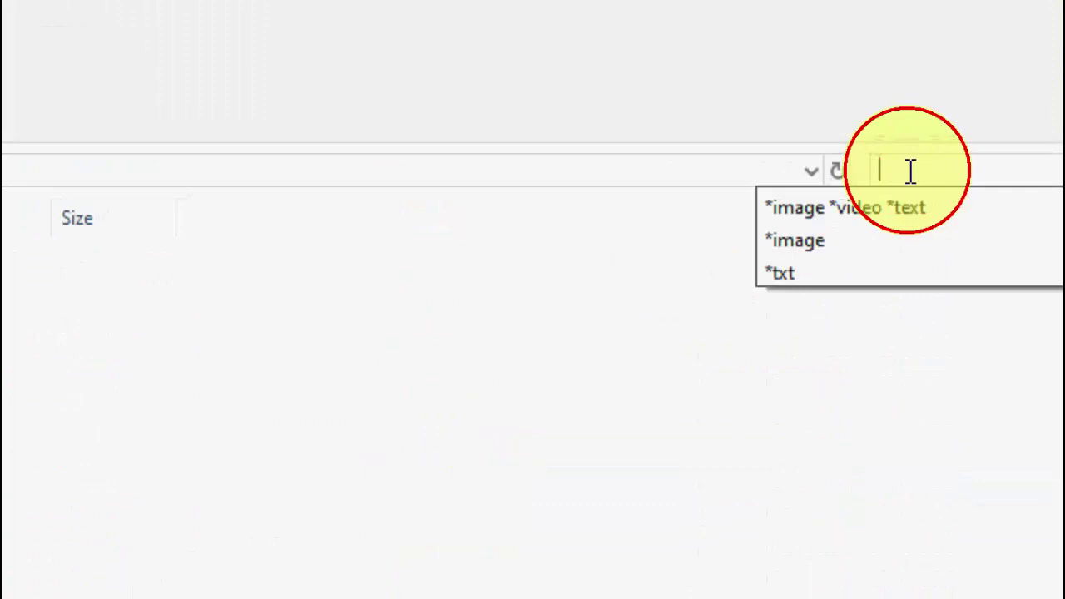
pyautogui.write('rdp')
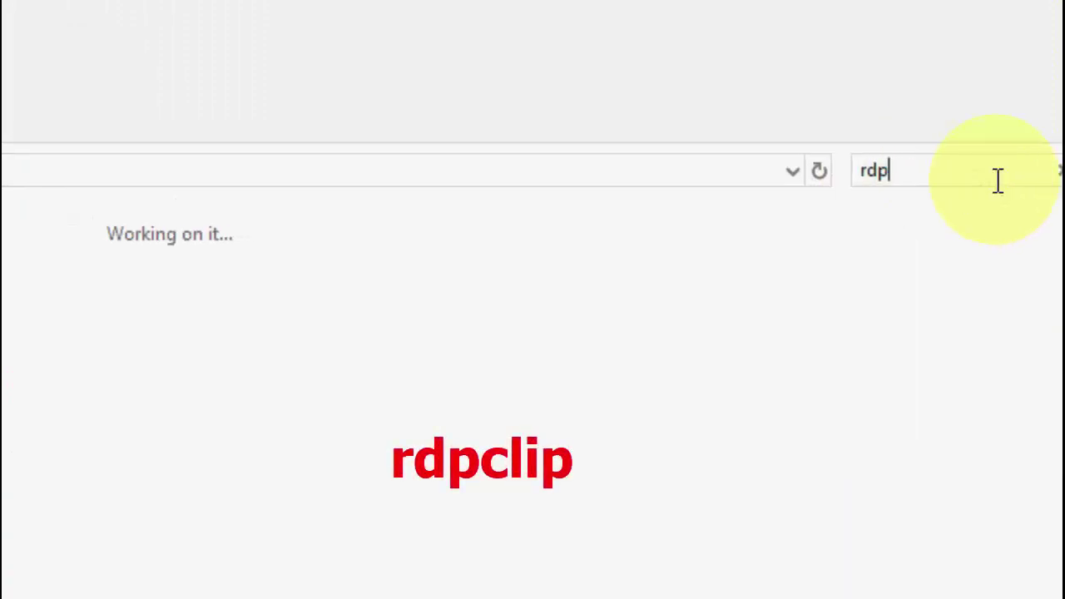
pyautogui.write('clip')
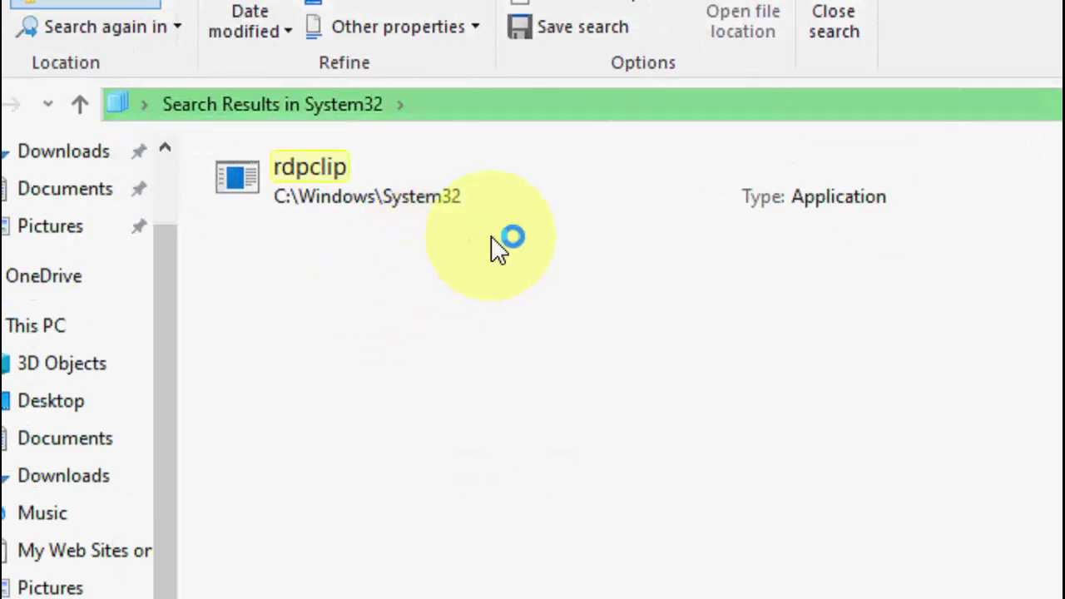
pyautogui.click(311, 188)
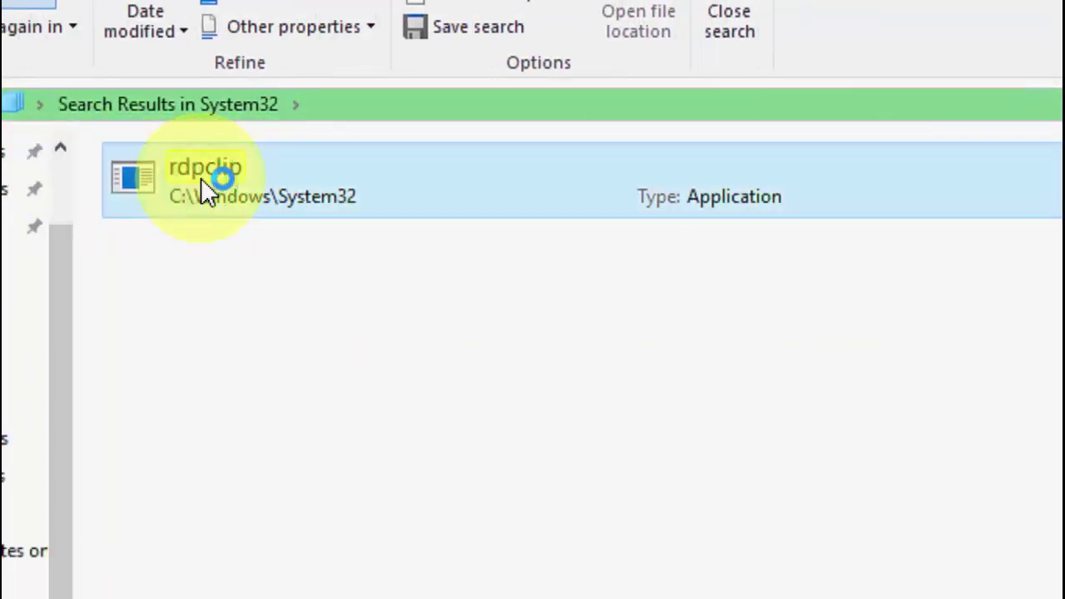
pyautogui.rightClick(201, 177)
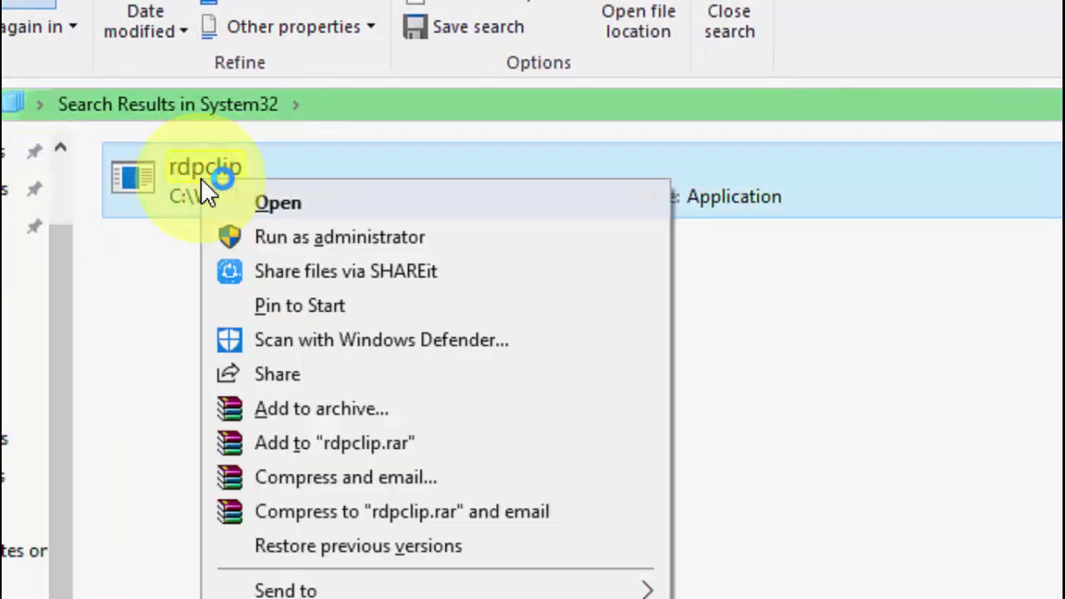
pyautogui.click(404, 238)
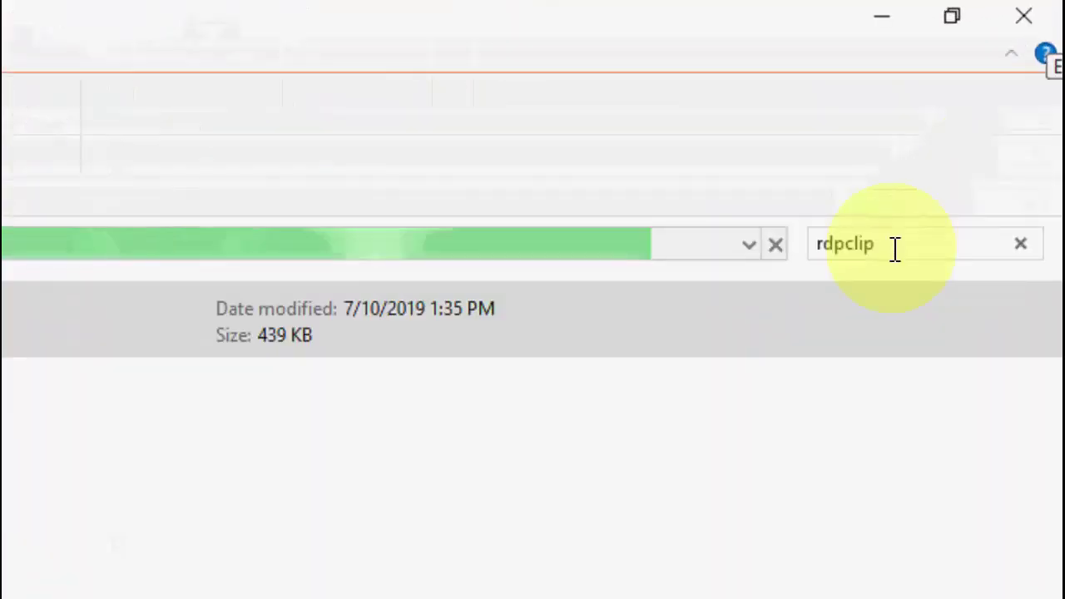
# Step: Change the search to dwm and run dwm as administrator
pyautogui.moveTo(978, 124); pyautogui.dragTo(933, 121)
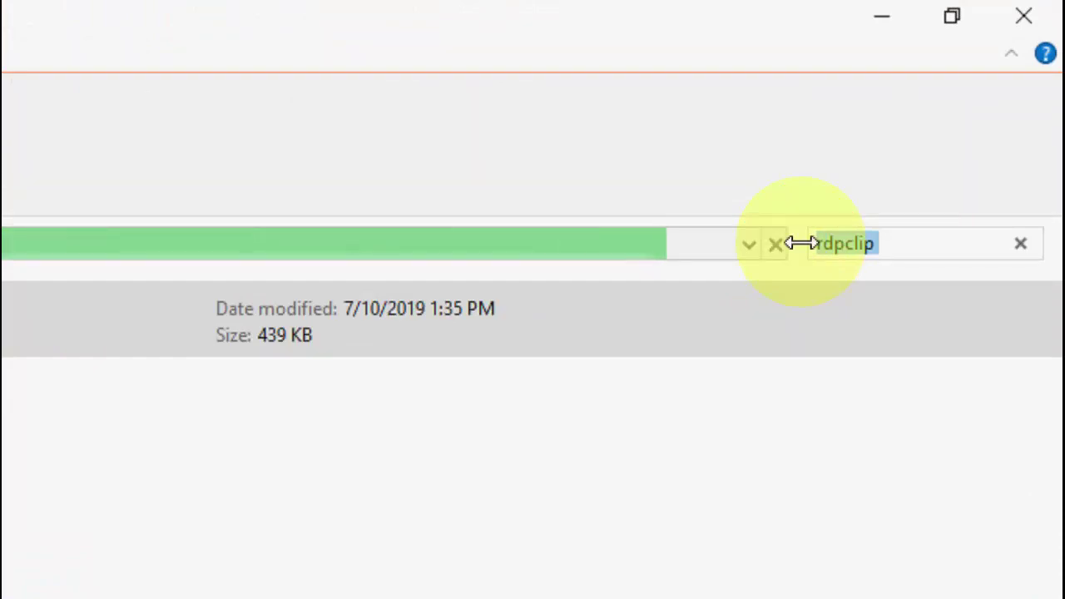
pyautogui.write('dwm')
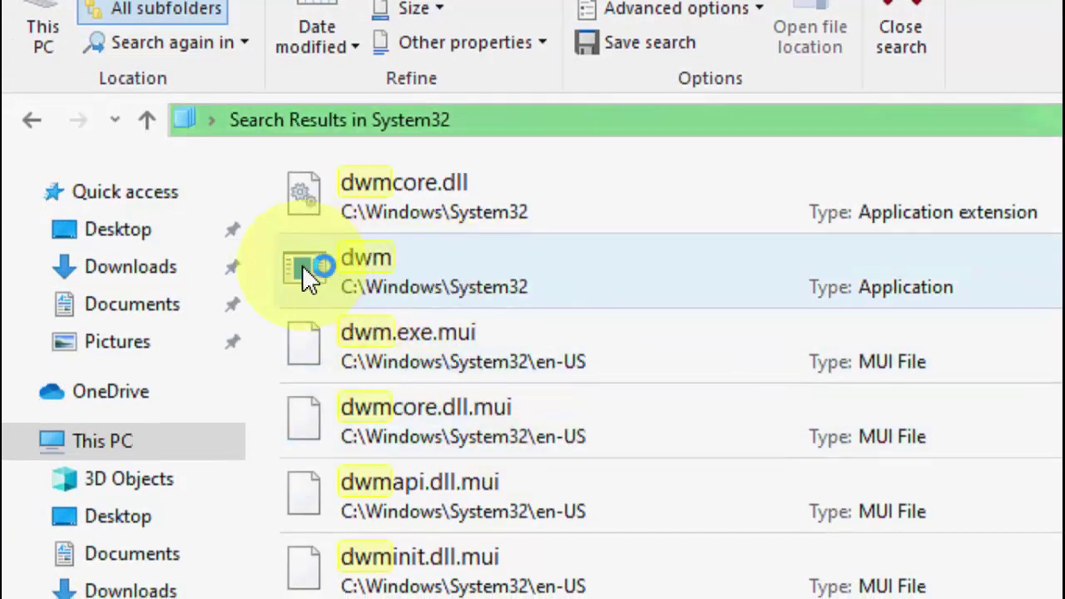
pyautogui.rightClick(393, 268)
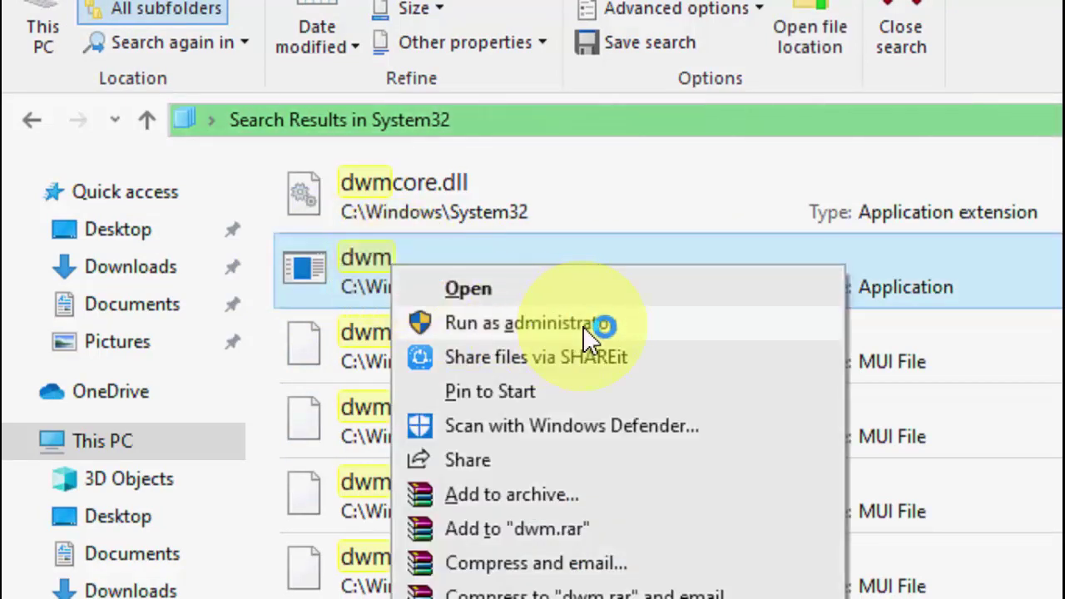
pyautogui.click(589, 317)
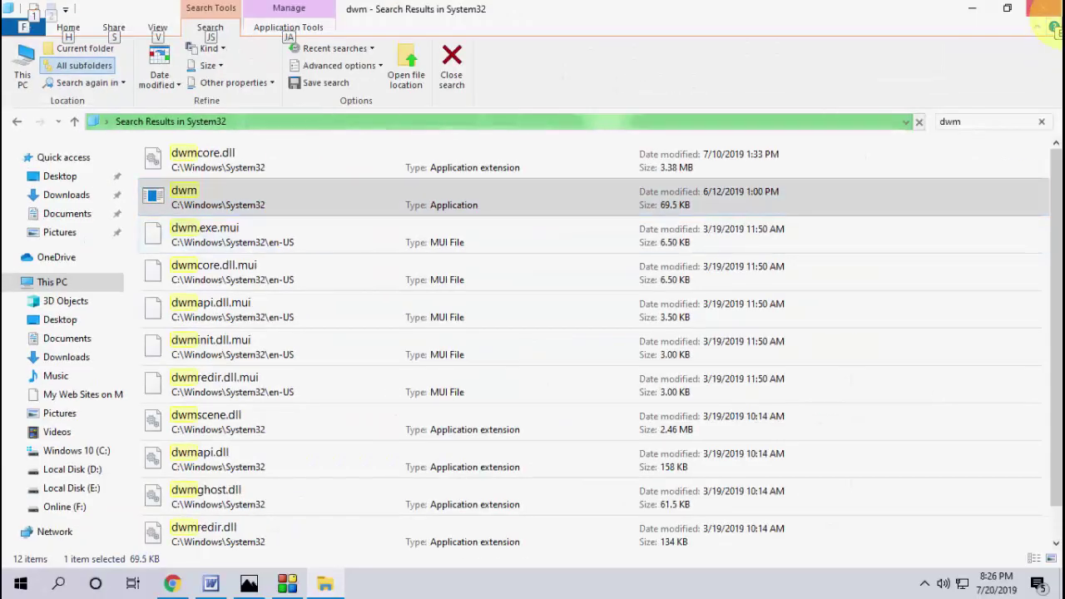
# Step: Close File Explorer and refresh the desktop
pyautogui.click(1047, 9)
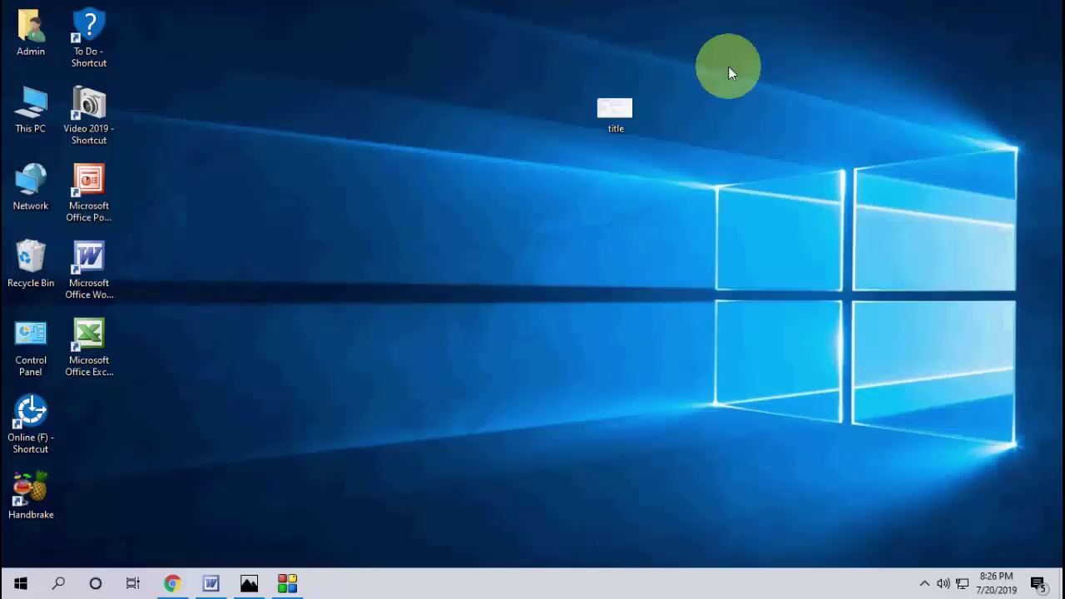
pyautogui.rightClick(364, 126)
pyautogui.click(404, 173)
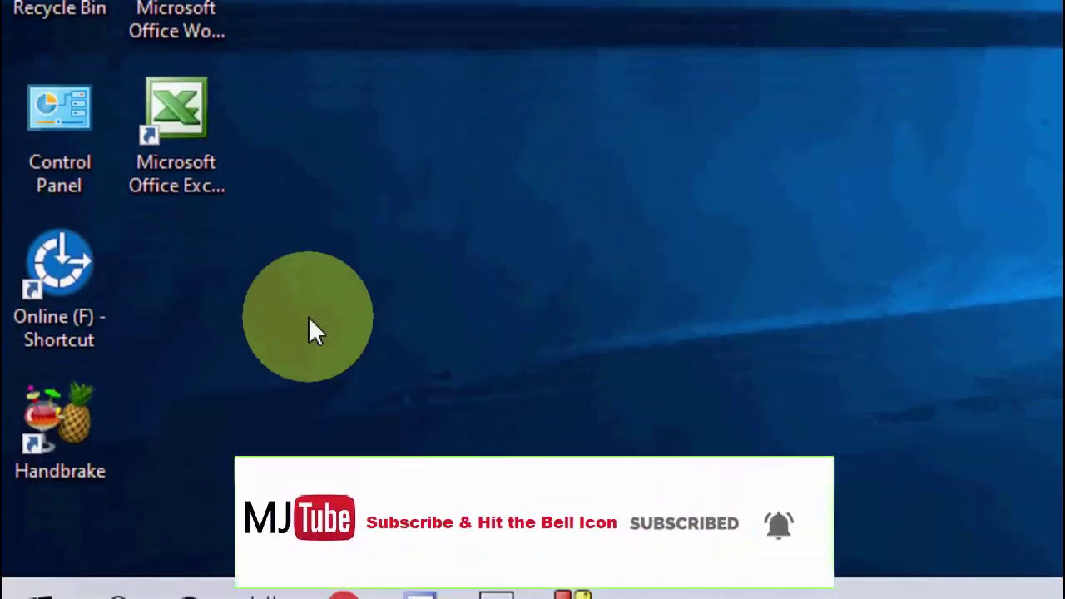
# Step: Launch an administrator Command Prompt and paste cmd /c "echo off|clip" at the prompt
pyautogui.press('super')
pyautogui.write('command')
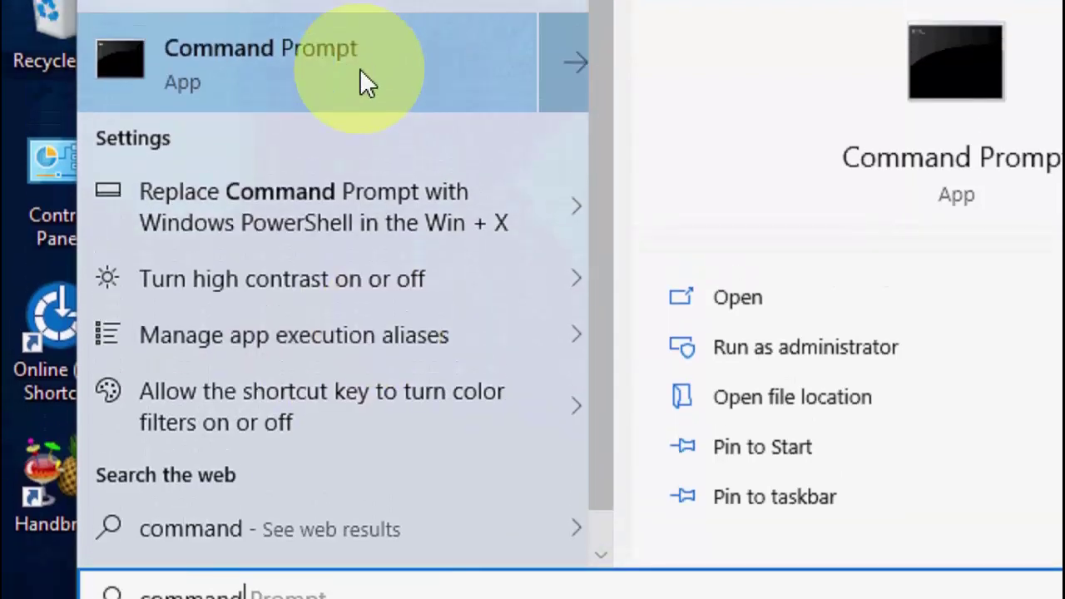
pyautogui.rightClick(363, 29)
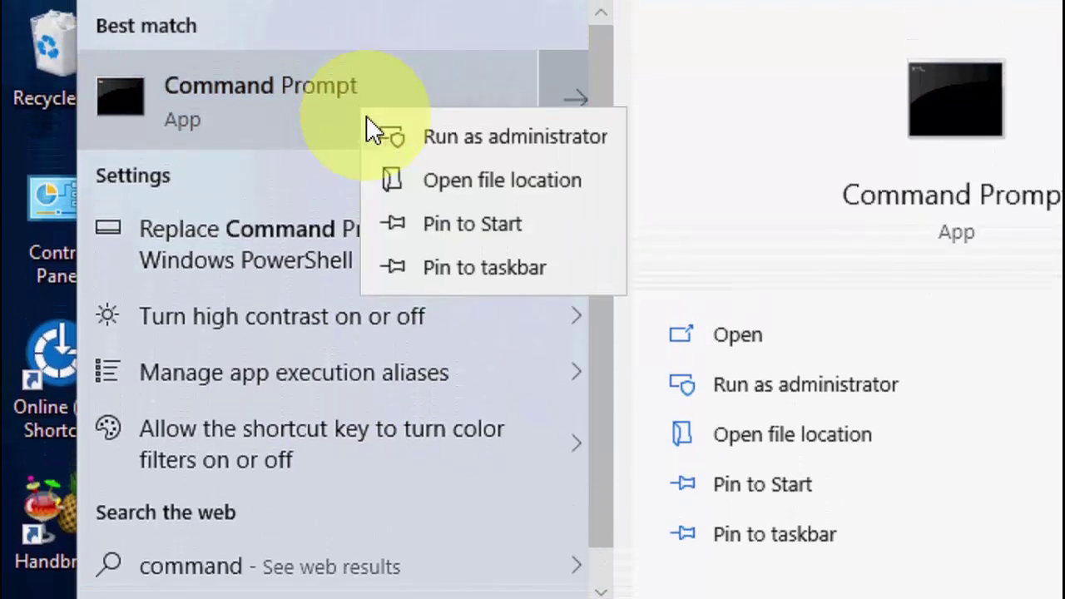
pyautogui.click(492, 50)
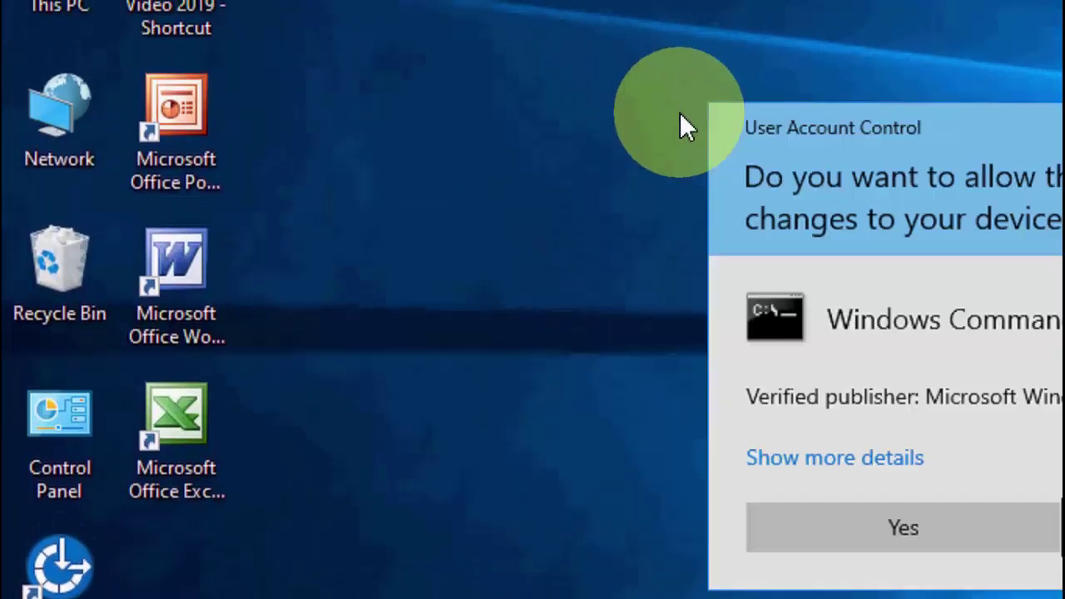
pyautogui.click(1057, 454)
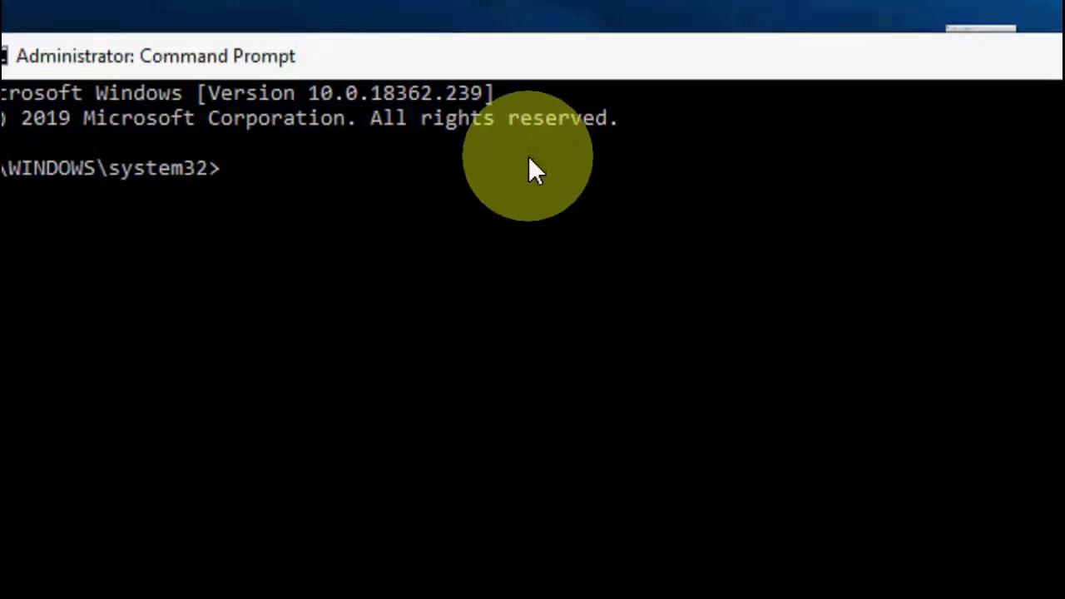
pyautogui.write('cmd /c "echo off|clip"')
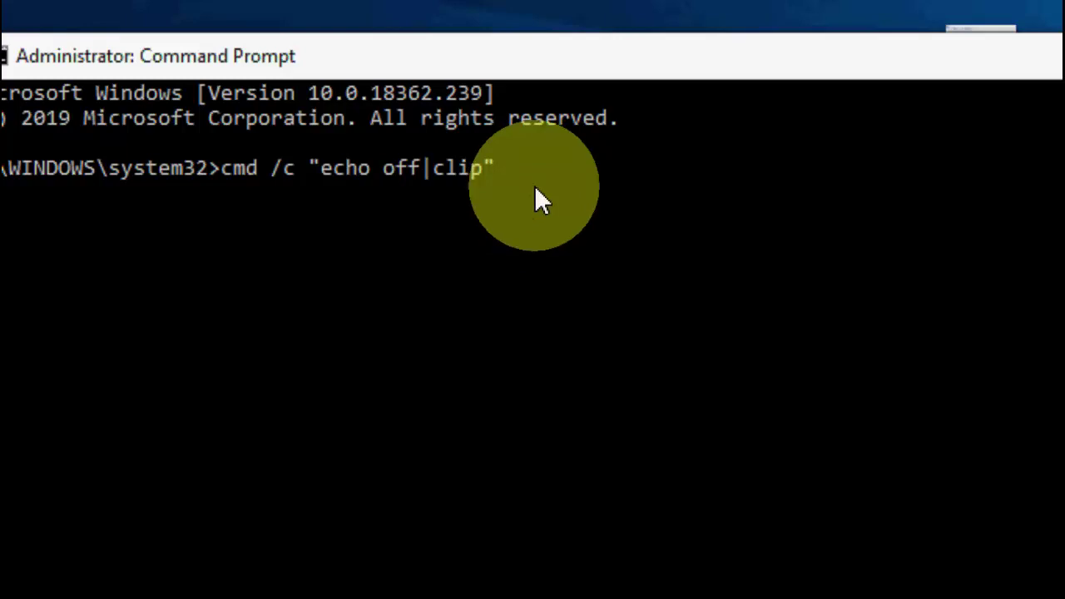
pyautogui.click(623, 4)
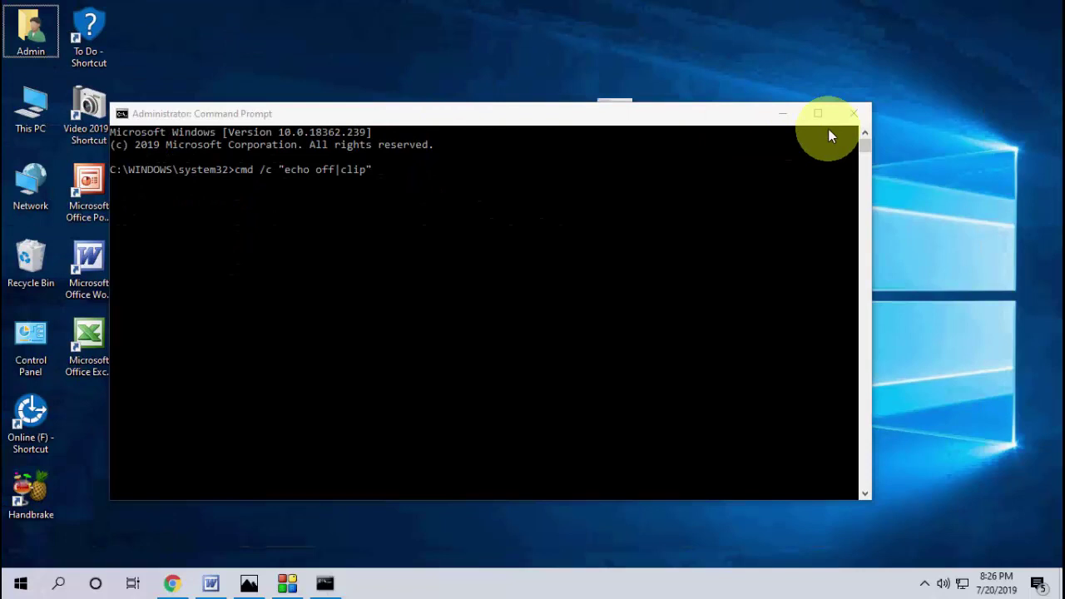
# Step: Close Command Prompt, empty the Recycle Bin, and refresh the desktop
pyautogui.click(921, 117)
pyautogui.rightClick(25, 258)
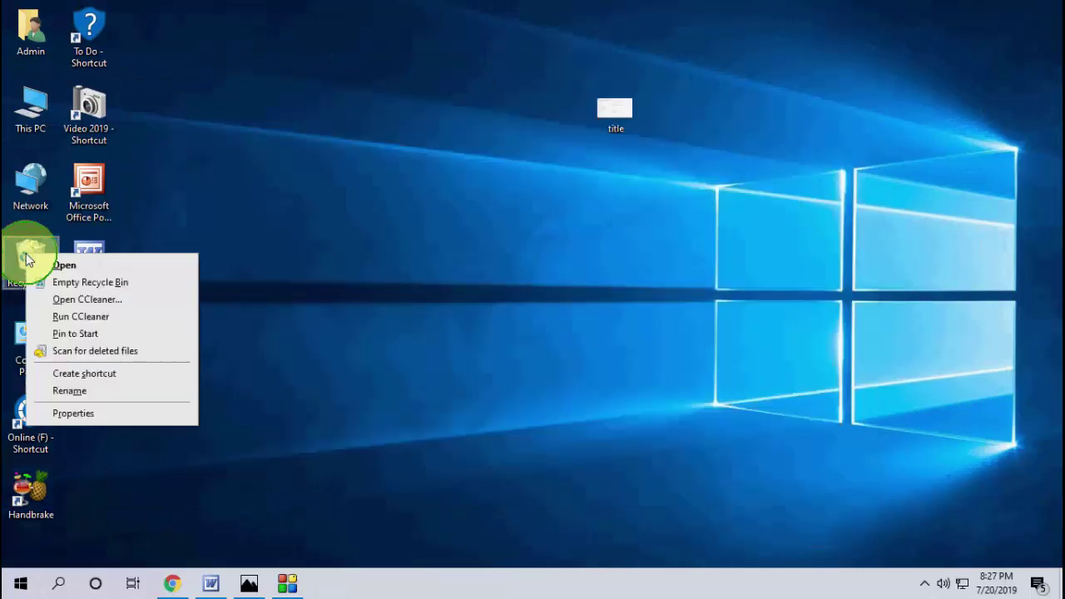
pyautogui.click(187, 206)
pyautogui.rightClick(29, 255)
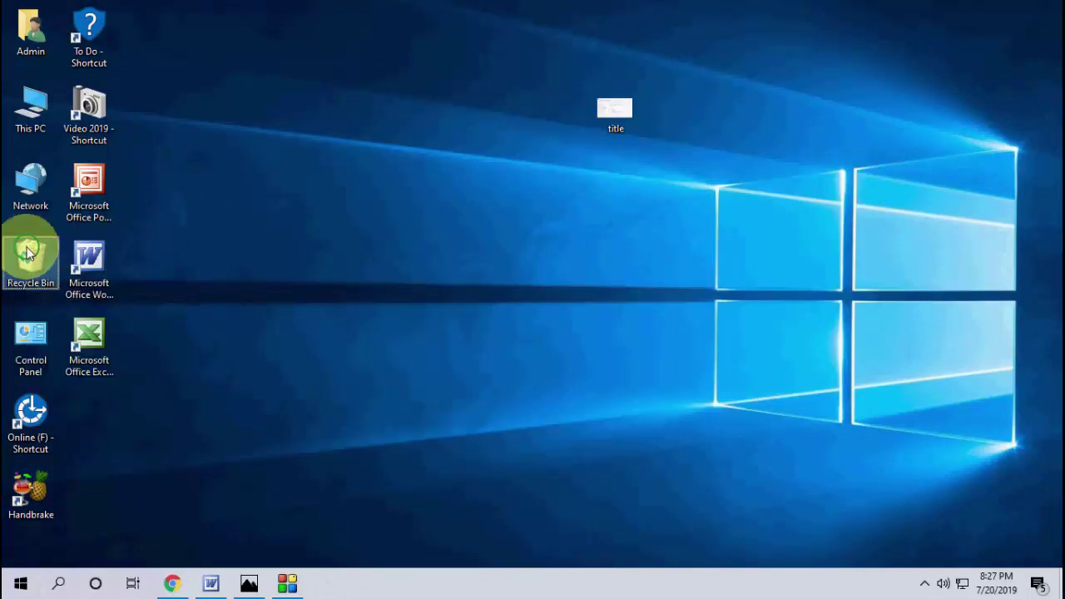
pyautogui.click(278, 170)
pyautogui.rightClick(278, 171)
pyautogui.click(312, 216)
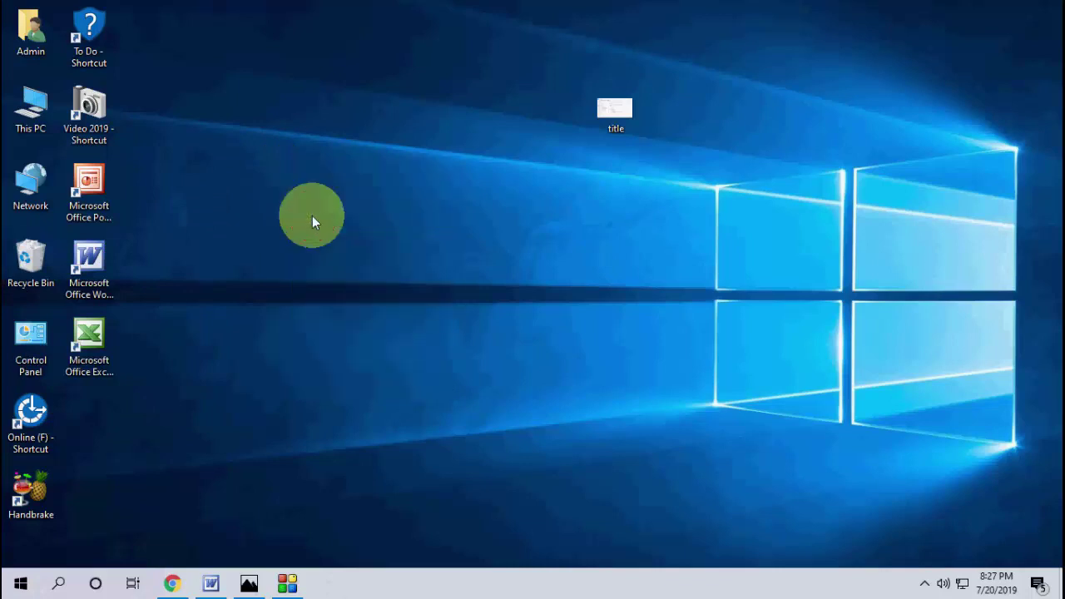